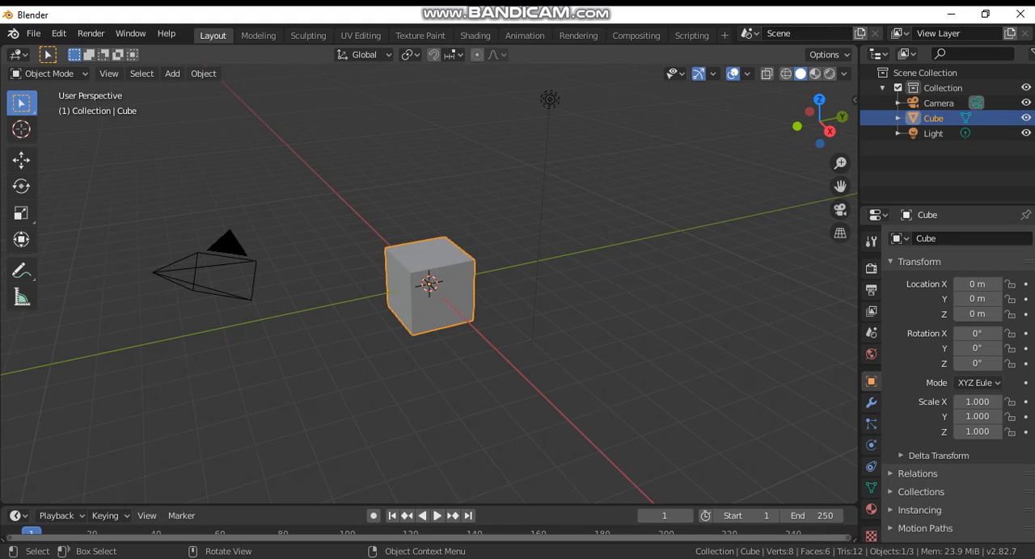
Step: Delete the default cube and undo the deletion
{"action": "scroll", "coordinate": [429, 283], "scroll_direction": "up", "scroll_amount": 1}
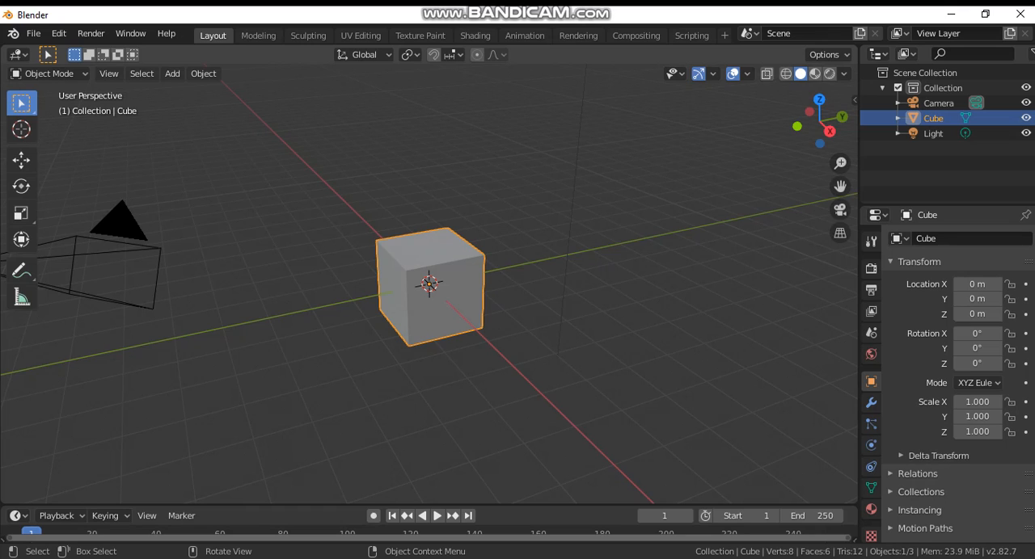
{"action": "key", "text": "x"}
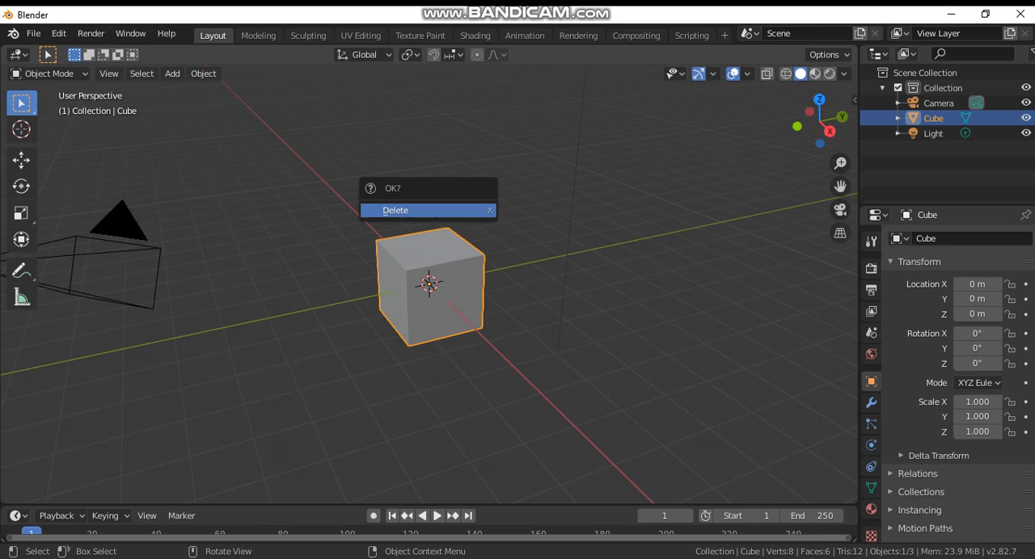
{"action": "key", "text": "Return"}
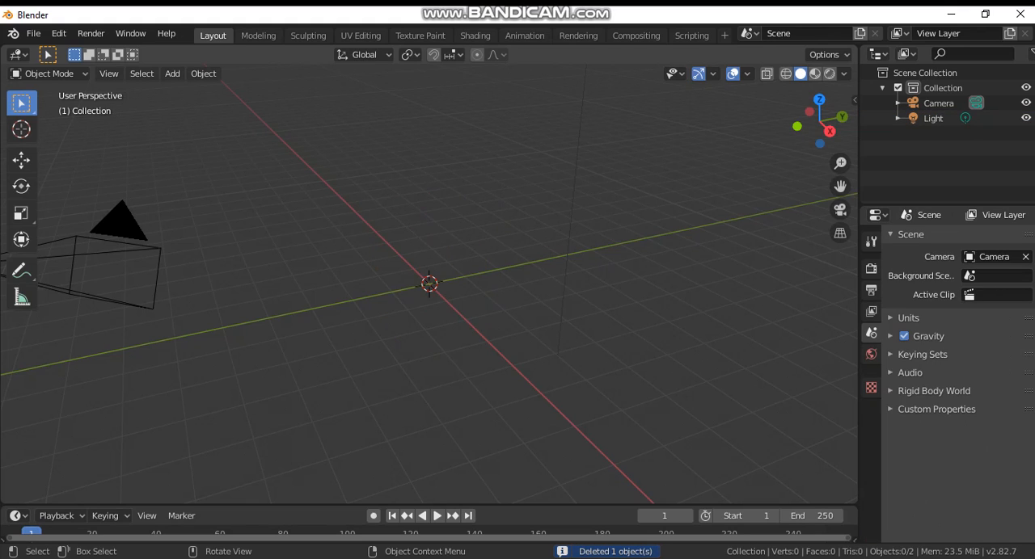
{"action": "key", "text": "ctrl+z"}
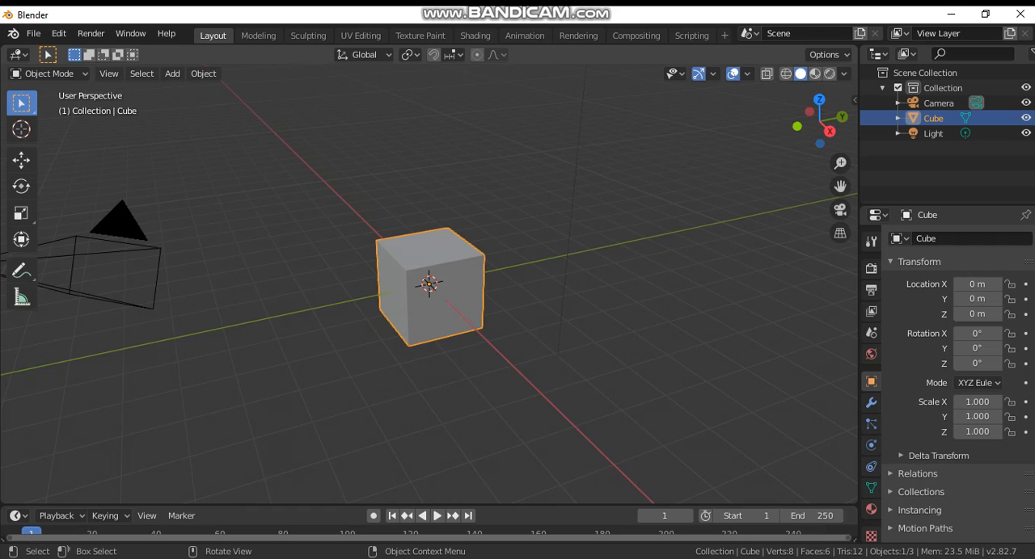
Step: Try scaling the cube uniformly to about -4.47, undo it, and cancel a second uniform scaling
{"action": "key", "text": "s"}
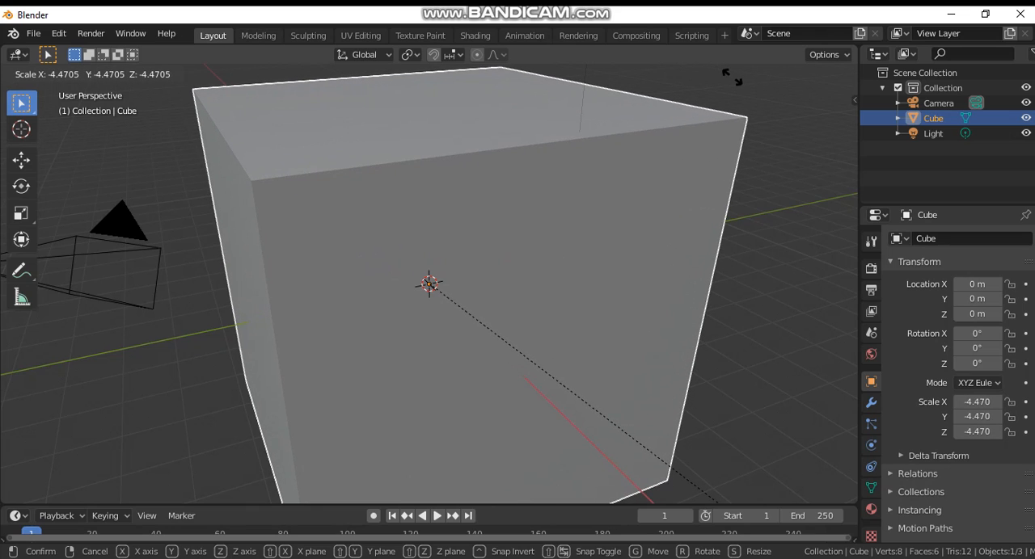
{"action": "left_click", "coordinate": [731, 76]}
{"action": "key", "text": "ctrl+z"}
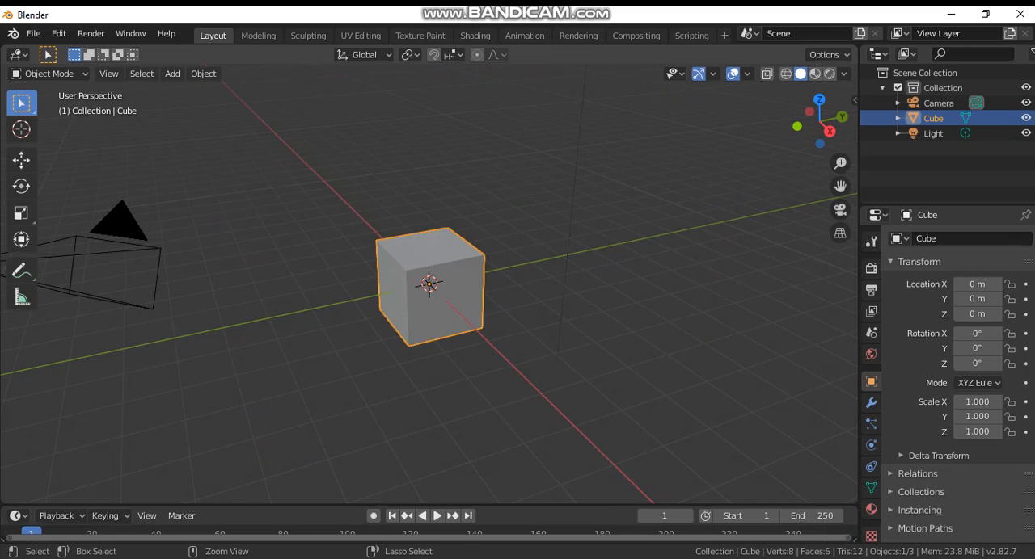
{"action": "key", "text": "s"}
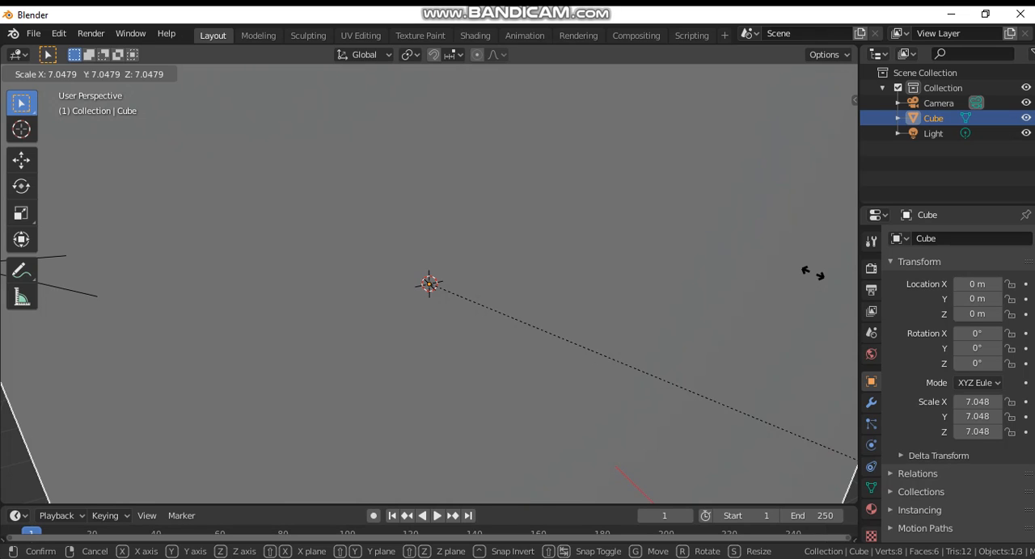
{"action": "key", "text": "Escape"}
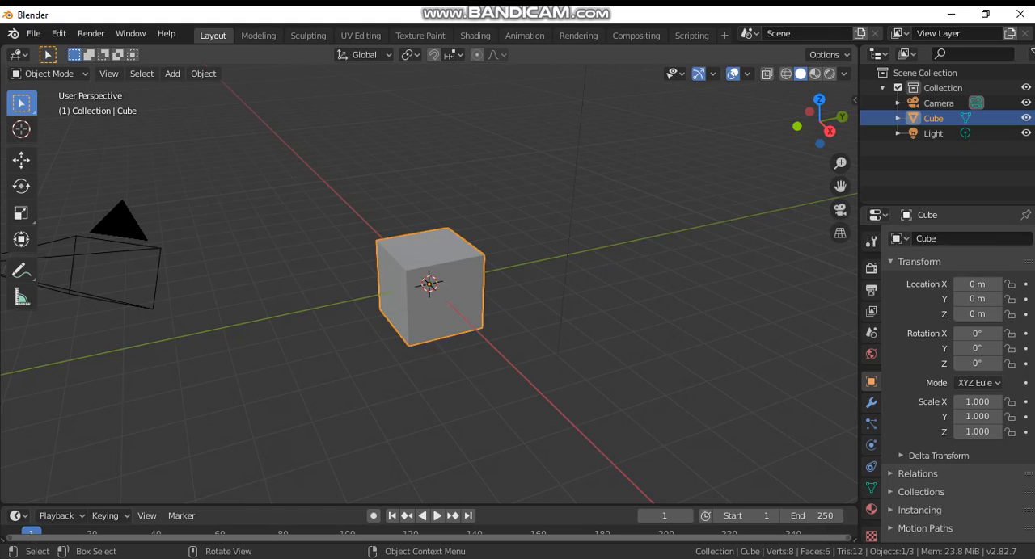
Step: Try scaling the cube along the global X, Y and Z axes one at a time, cancelling each attempt
{"action": "key", "text": "s"}
{"action": "key", "text": "x"}
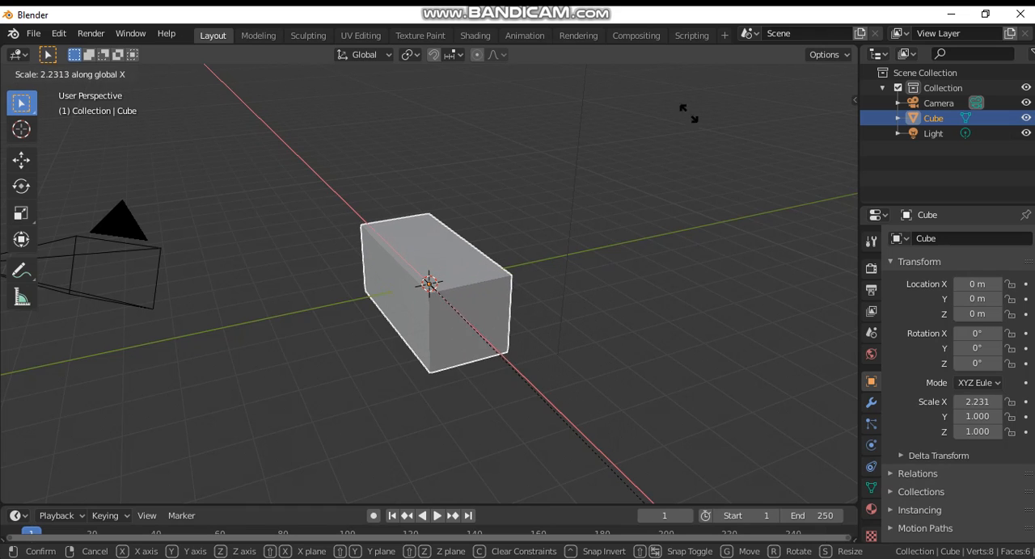
{"action": "key", "text": "Escape"}
{"action": "key", "text": "s"}
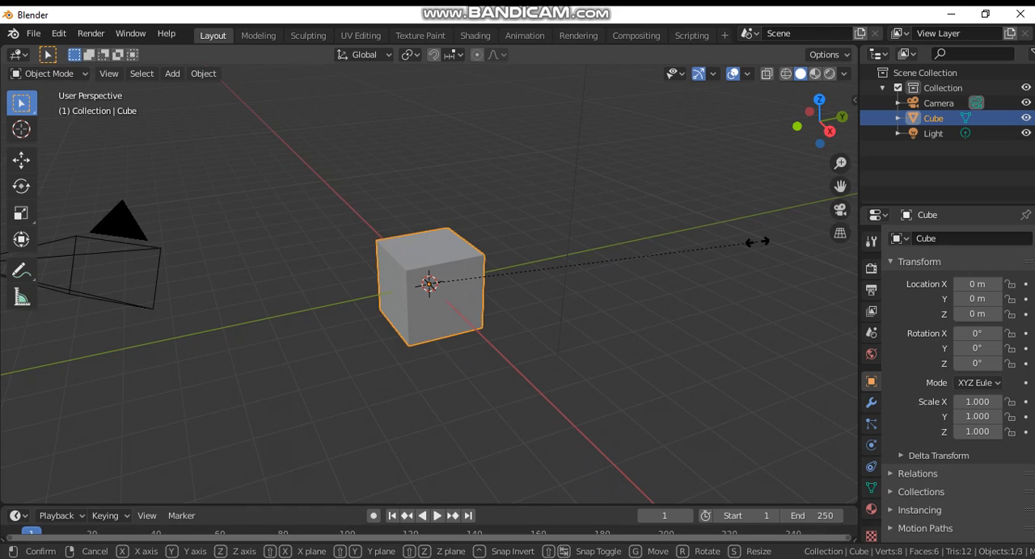
{"action": "key", "text": "y"}
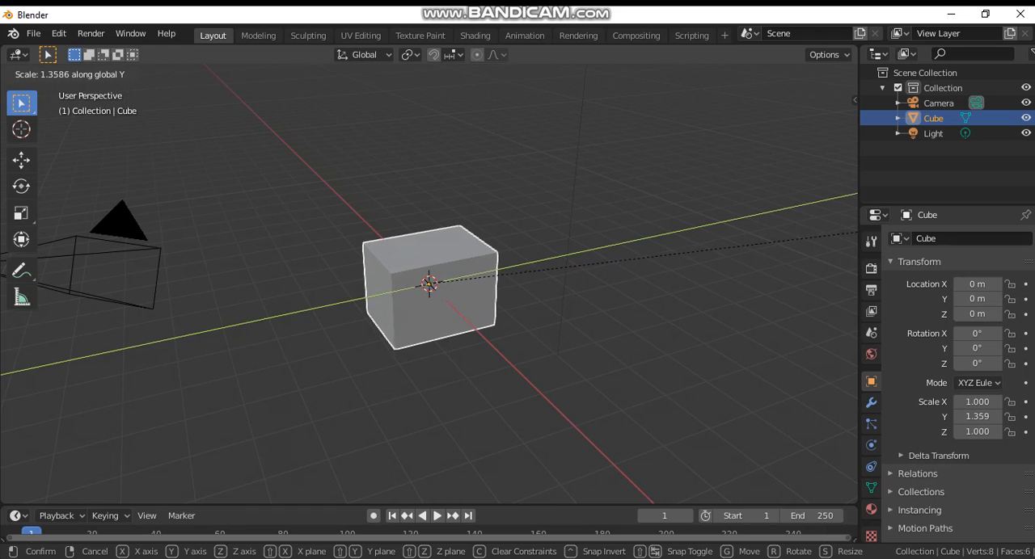
{"action": "key", "text": "Escape"}
{"action": "key", "text": "s"}
{"action": "key", "text": "z"}
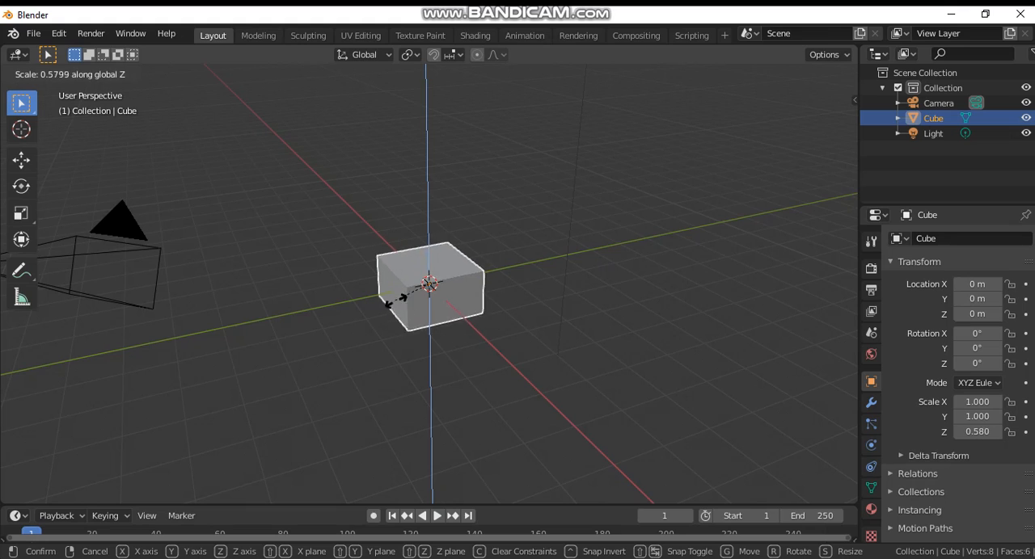
{"action": "key", "text": "Escape"}
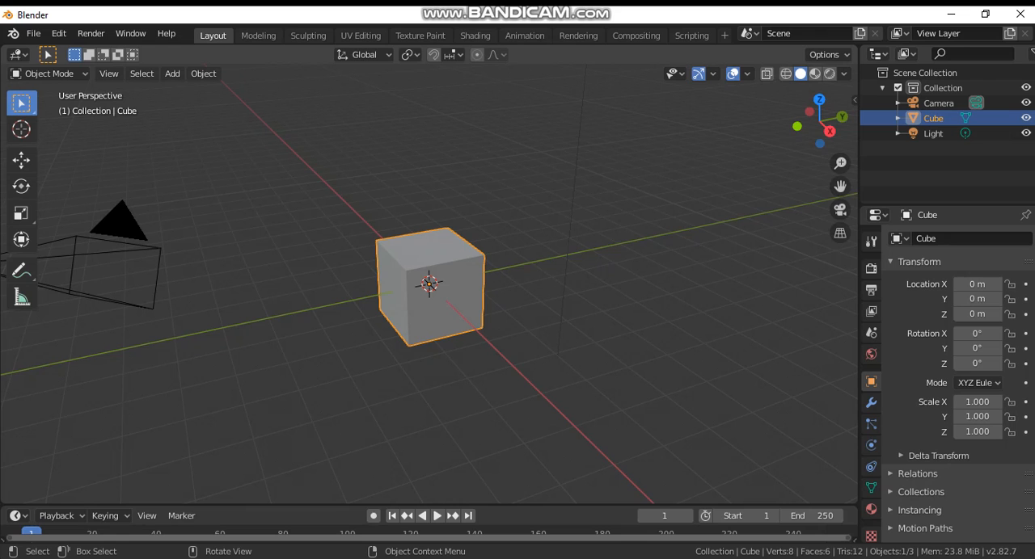
Step: Move the cube freely to about X -2.03, Y -2.72, Z 1.52 m, clear its location, and cancel a second free move
{"action": "key", "text": "g"}
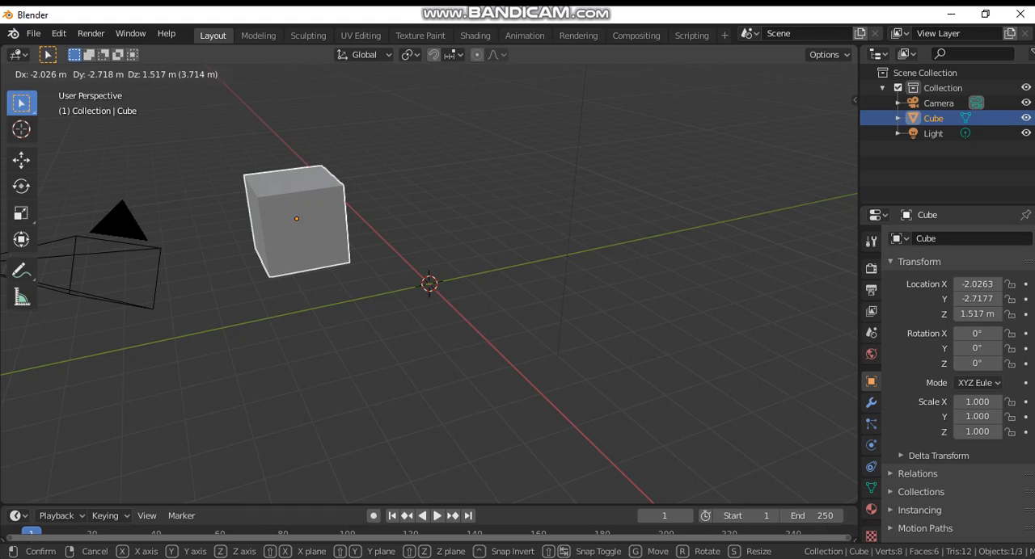
{"action": "key", "text": "Return"}
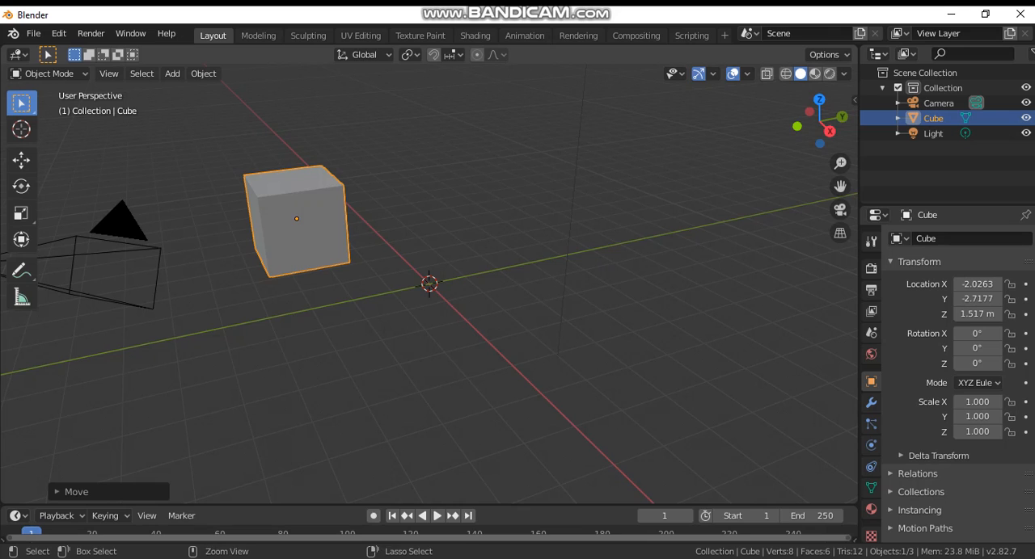
{"action": "key", "text": "alt+g"}
{"action": "key", "text": "g"}
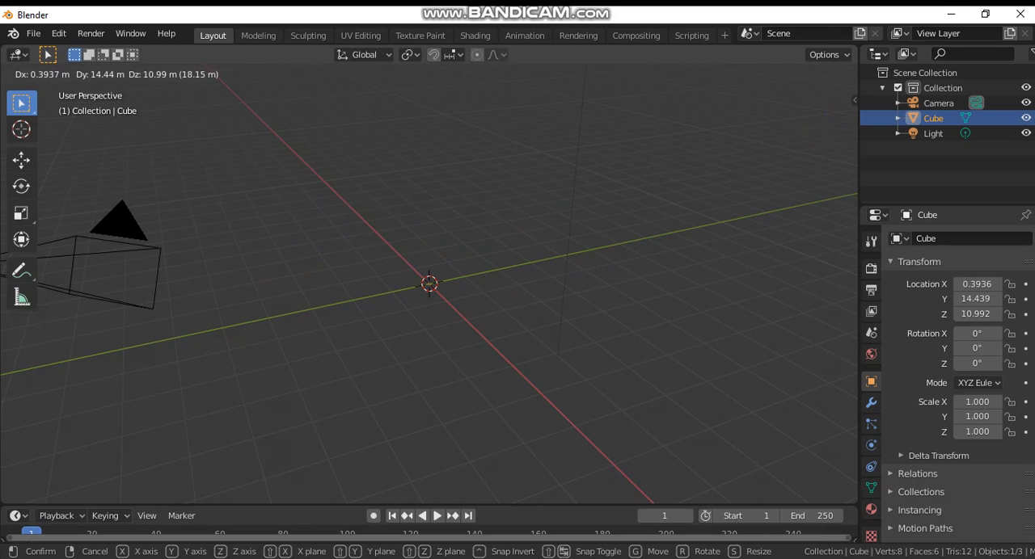
{"action": "key", "text": "Escape"}
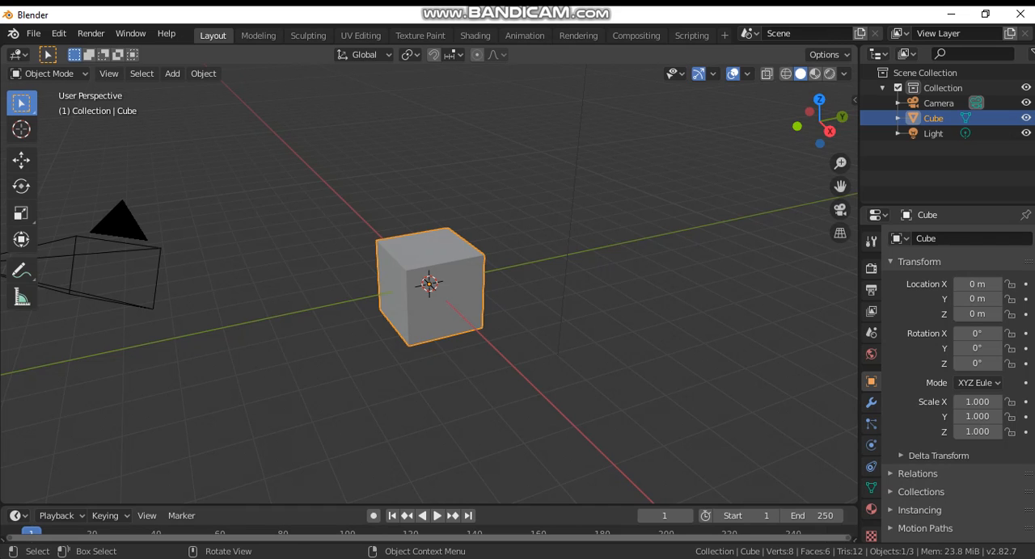
Step: Move the cube about 6.86 m along X and a short distance along Y, and clear its location back to the origin
{"action": "key", "text": "g"}
{"action": "key", "text": "x"}
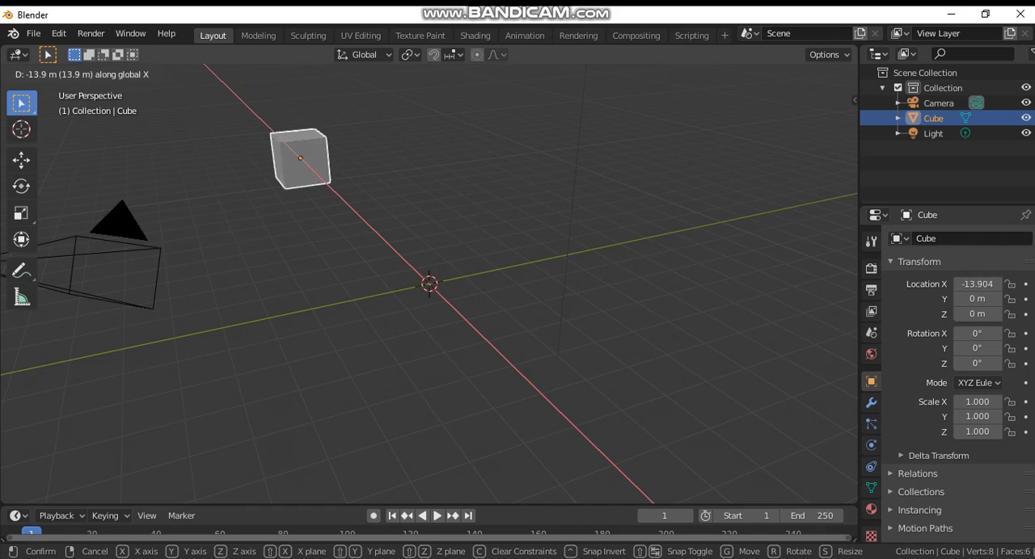
{"action": "key", "text": "Return"}
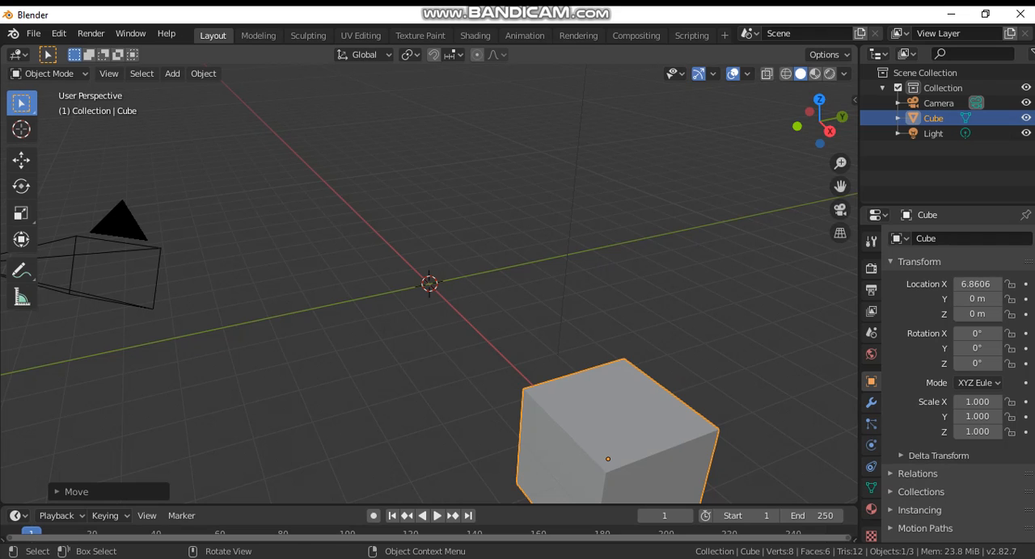
{"action": "key", "text": "g"}
{"action": "key", "text": "y"}
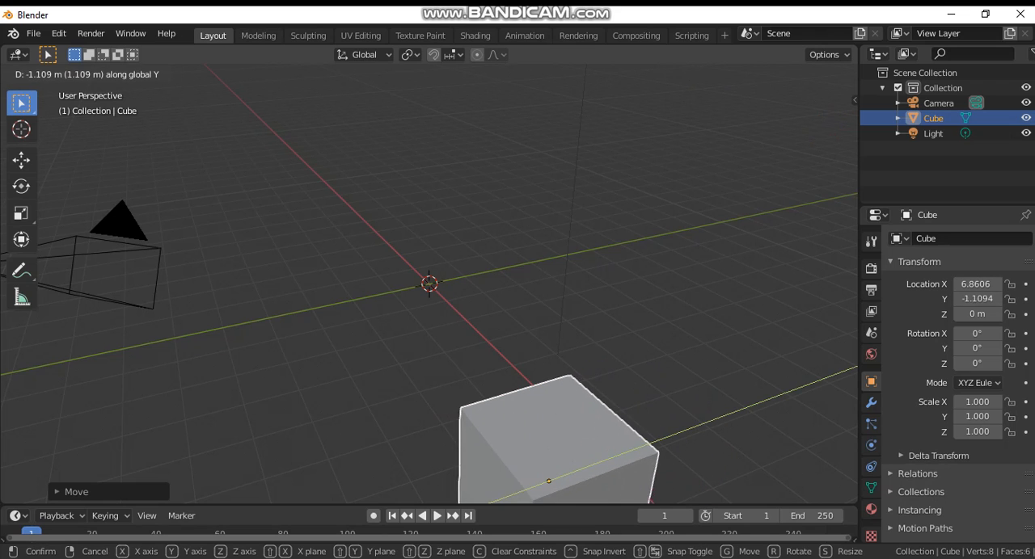
{"action": "key", "text": "Return"}
{"action": "key", "text": "alt+g"}
Step: Try moving the cube along the global Z axis and cancel the move
{"action": "key", "text": "g"}
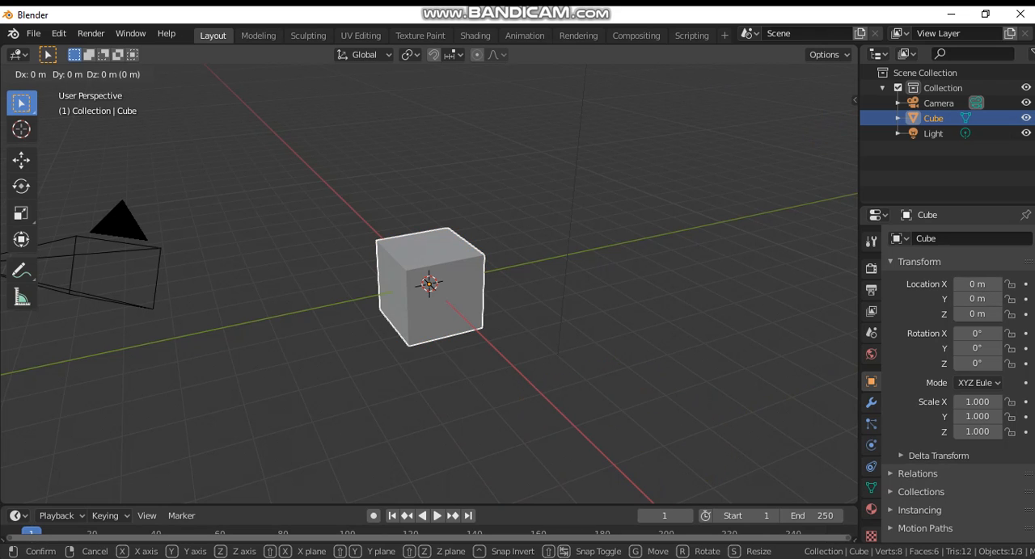
{"action": "key", "text": "z"}
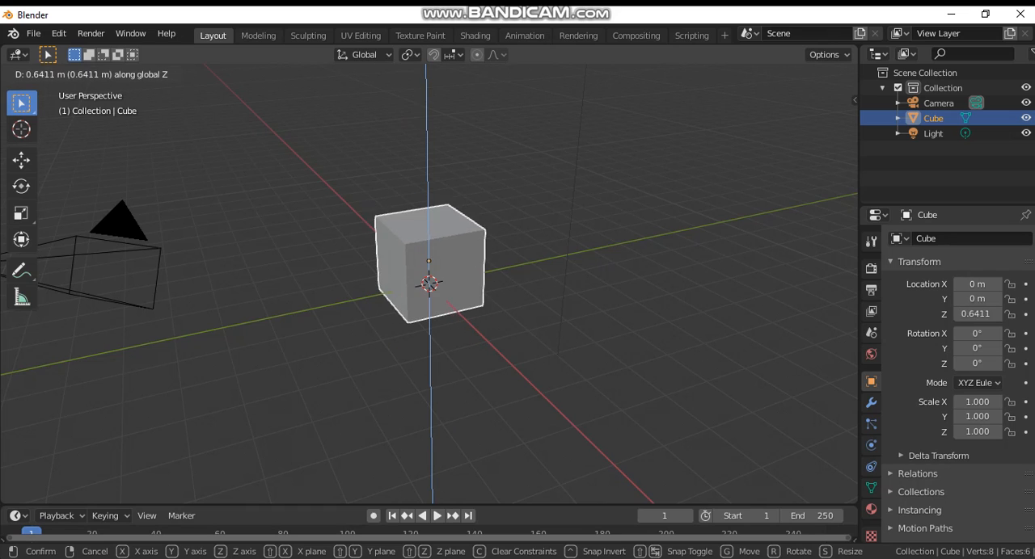
{"action": "key", "text": "Escape"}
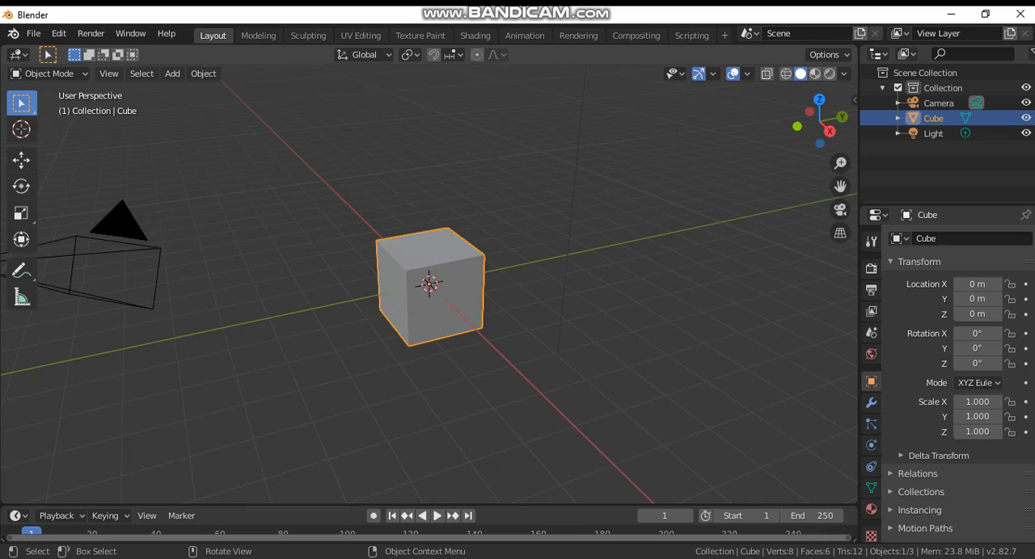
Step: Duplicate the cube, place the copy beside the original, and undo the duplication
{"action": "middle_click_drag", "start_coordinate": [630, 283], "coordinate": [20, 295]}
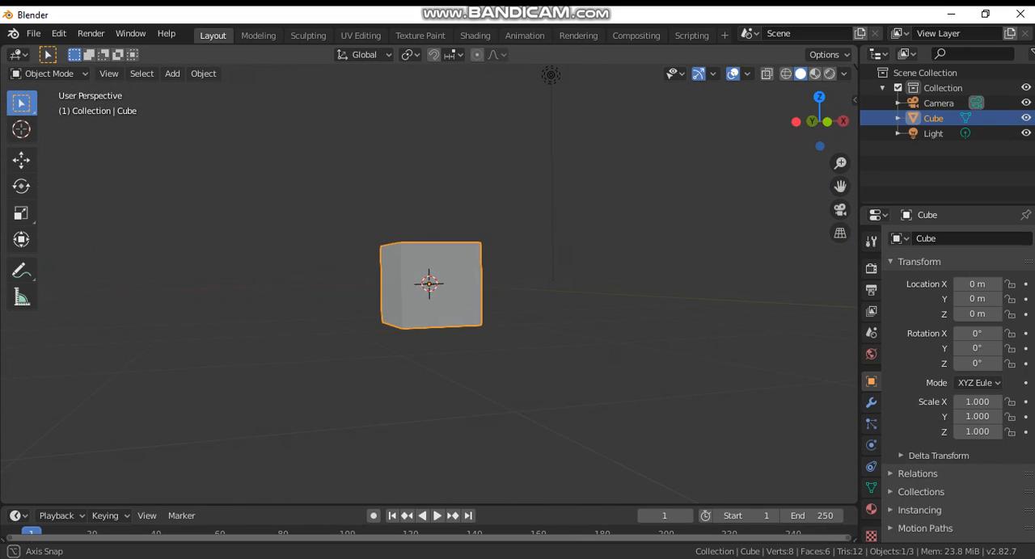
{"action": "middle_click_drag", "start_coordinate": [501, 283], "coordinate": [380, 306]}
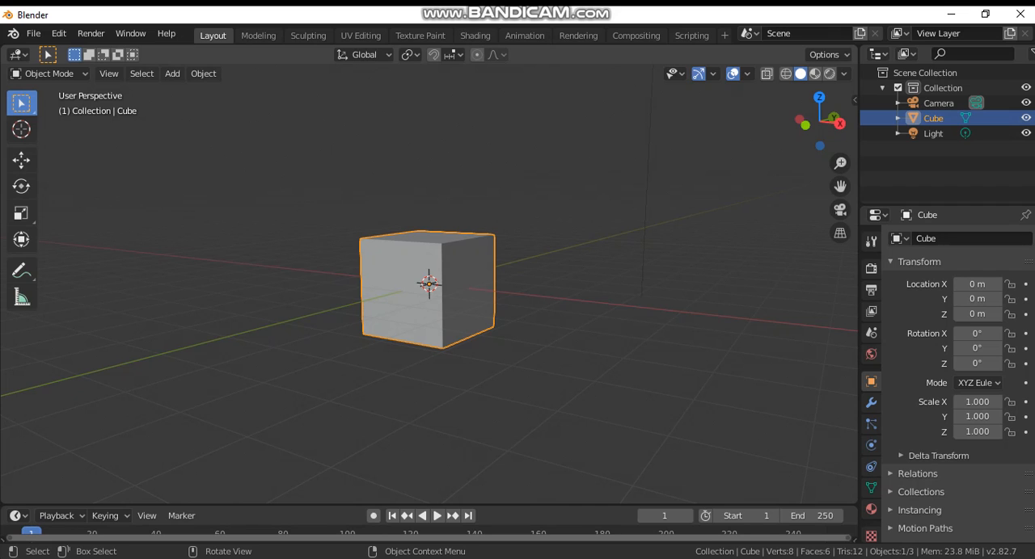
{"action": "scroll", "coordinate": [429, 287], "scroll_direction": "down", "scroll_amount": 3}
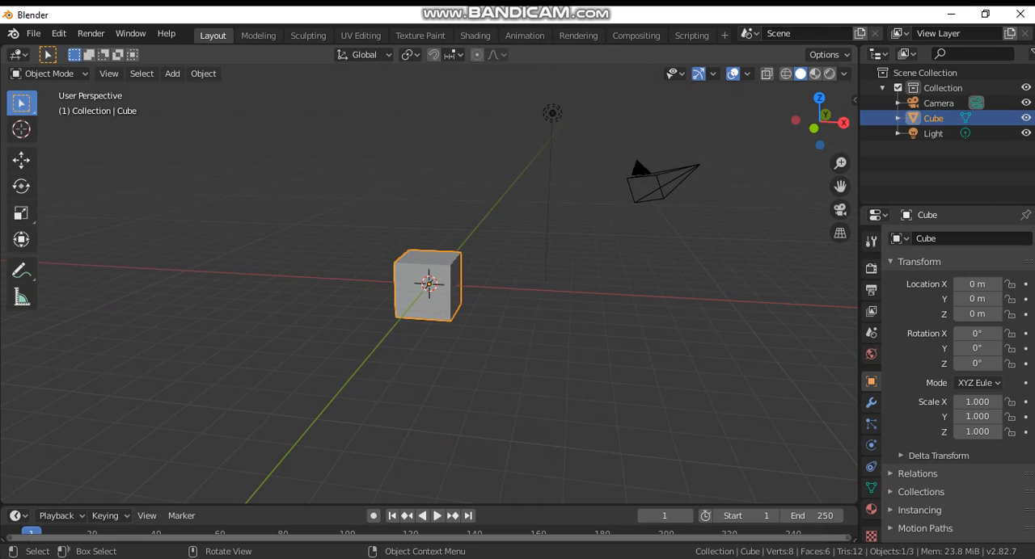
{"action": "key", "text": "shift+d"}
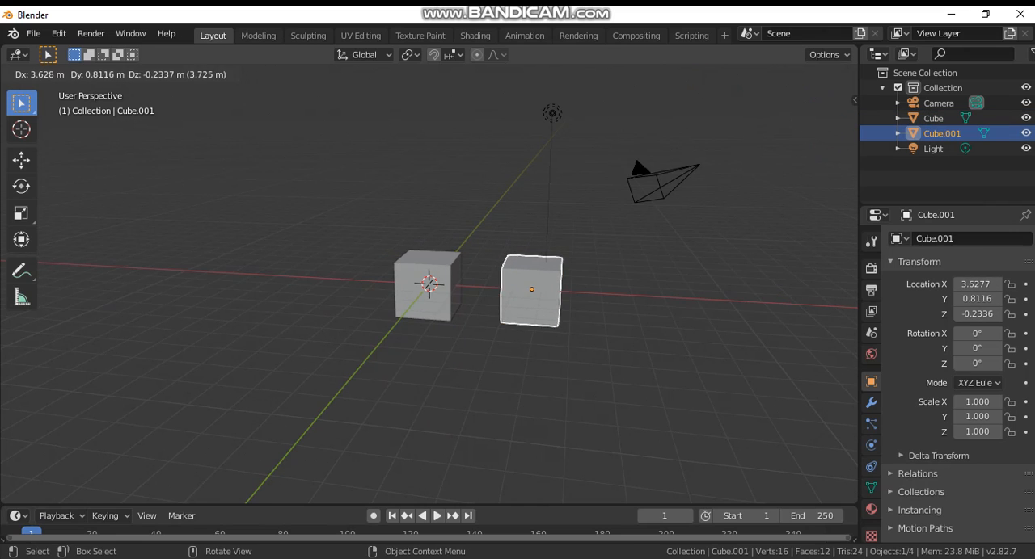
{"action": "key", "text": "Return"}
{"action": "key", "text": "ctrl+z"}
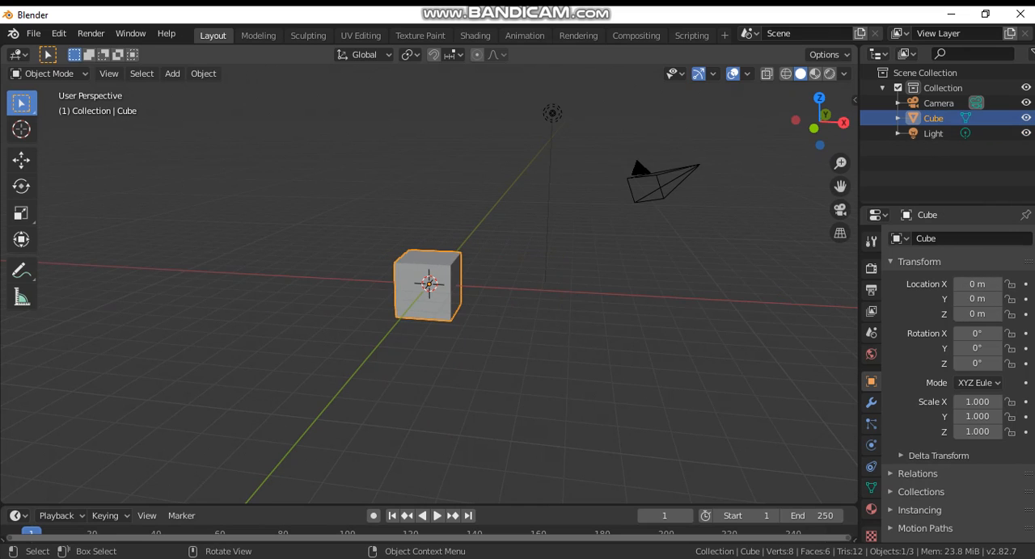
{"action": "key", "text": "shift+a"}
{"action": "mouse_move", "coordinate": [356, 264]}
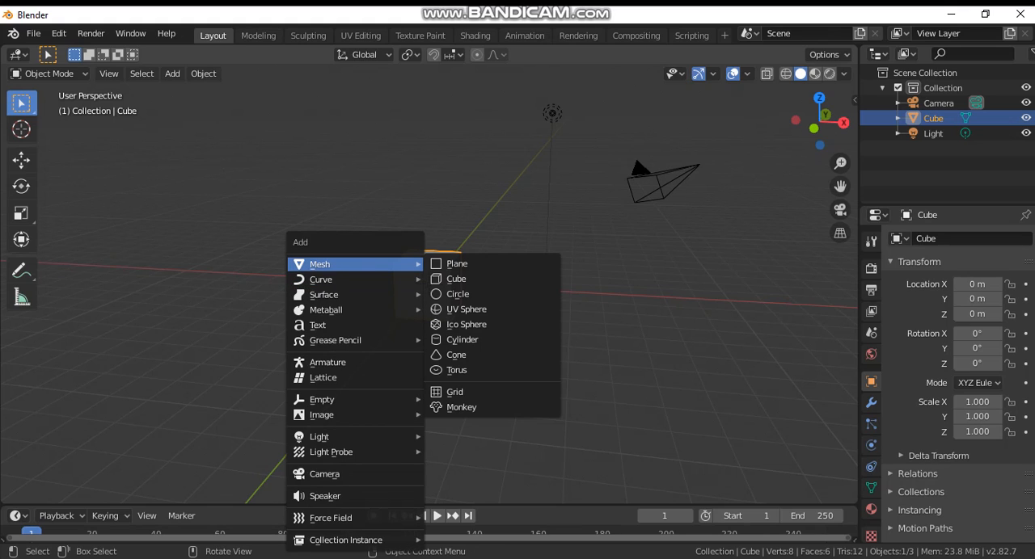
{"action": "key", "text": "Escape"}
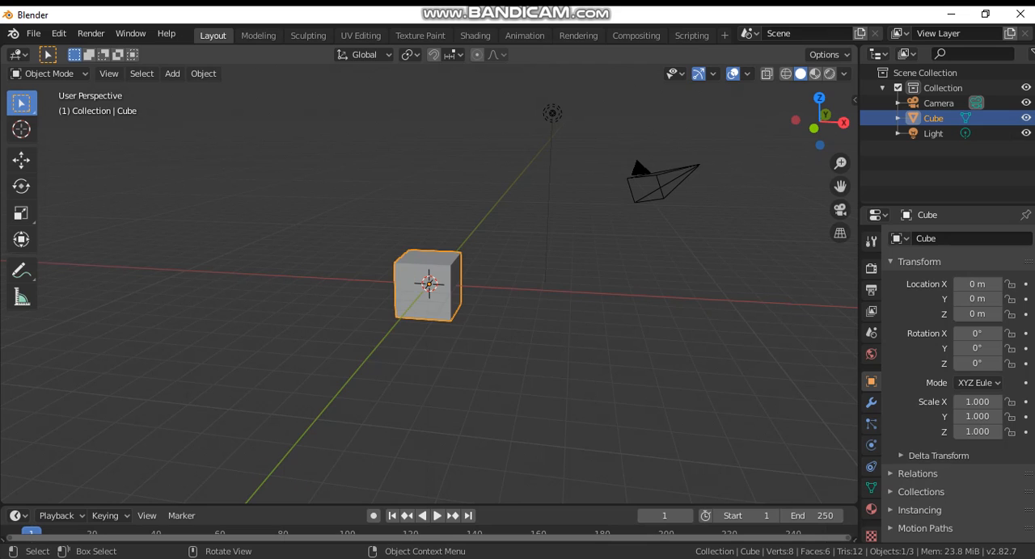
Step: Scale the cube uniformly to about -5.32 and undo the resize
{"action": "key", "text": "s"}
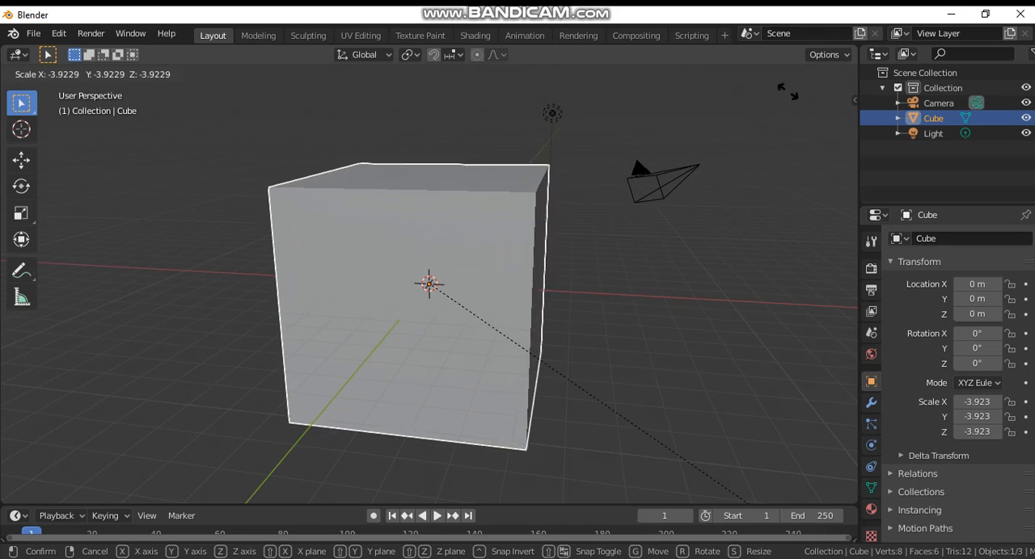
{"action": "left_click", "coordinate": [22, 160]}
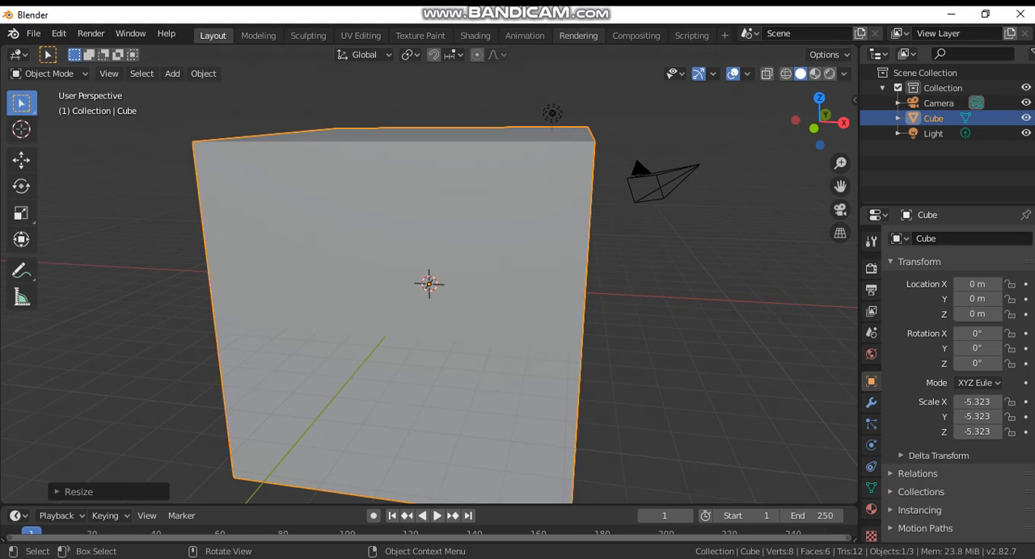
{"action": "key", "text": "ctrl+z"}
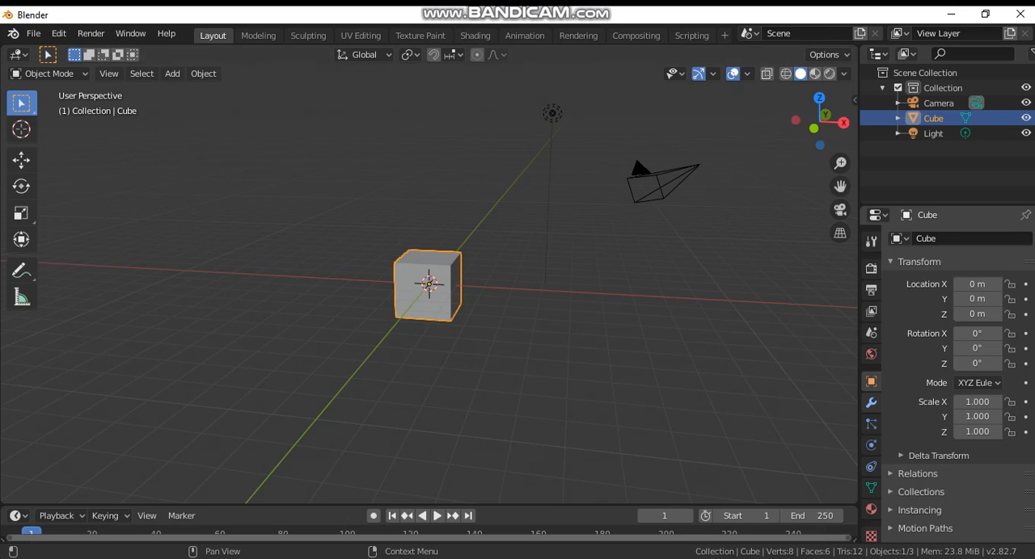
Step: Look through the cube's modifier, material and object properties and the world settings, ending on the modifiers
{"action": "left_click", "coordinate": [871, 403]}
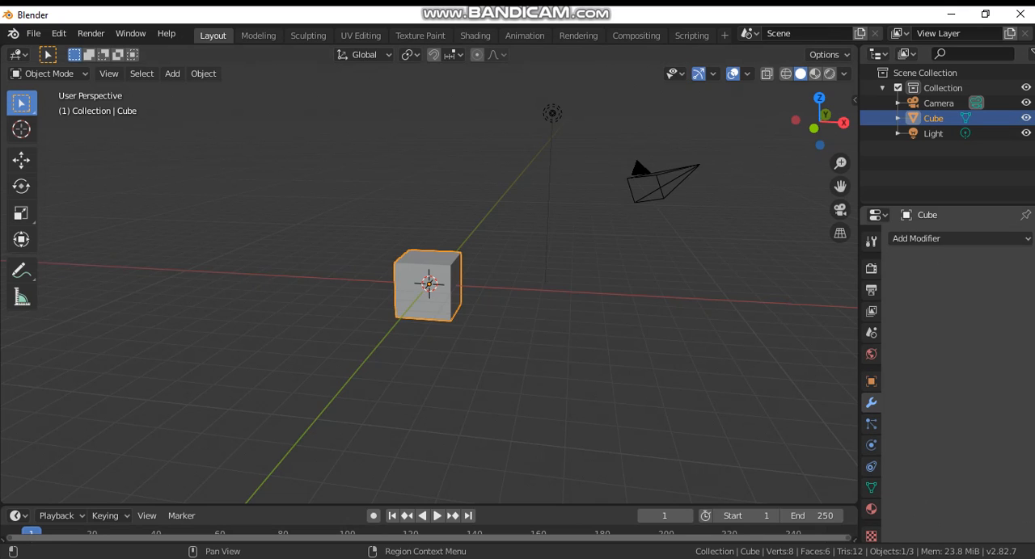
{"action": "left_click", "coordinate": [871, 509]}
{"action": "left_click", "coordinate": [871, 354]}
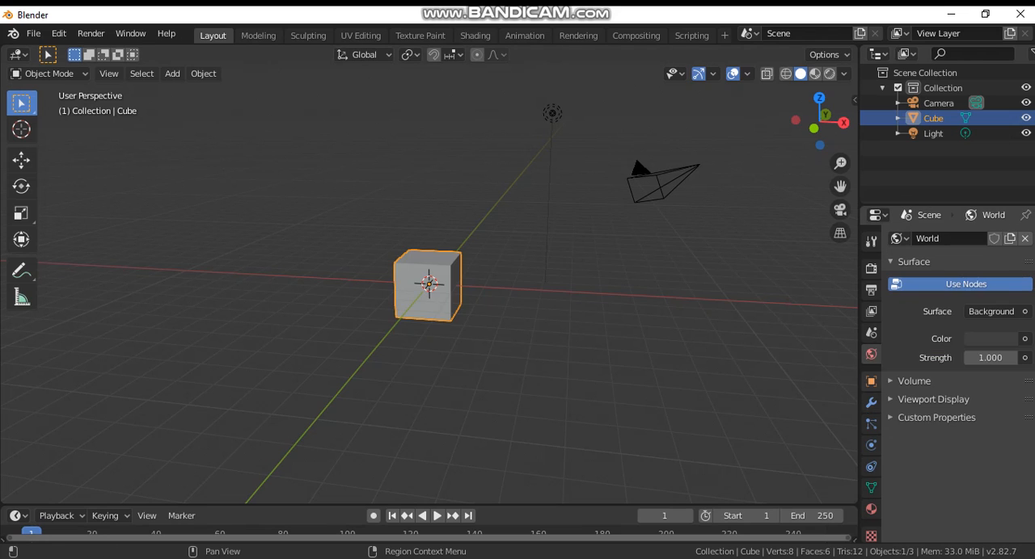
{"action": "left_click", "coordinate": [870, 380]}
{"action": "left_click", "coordinate": [871, 402]}
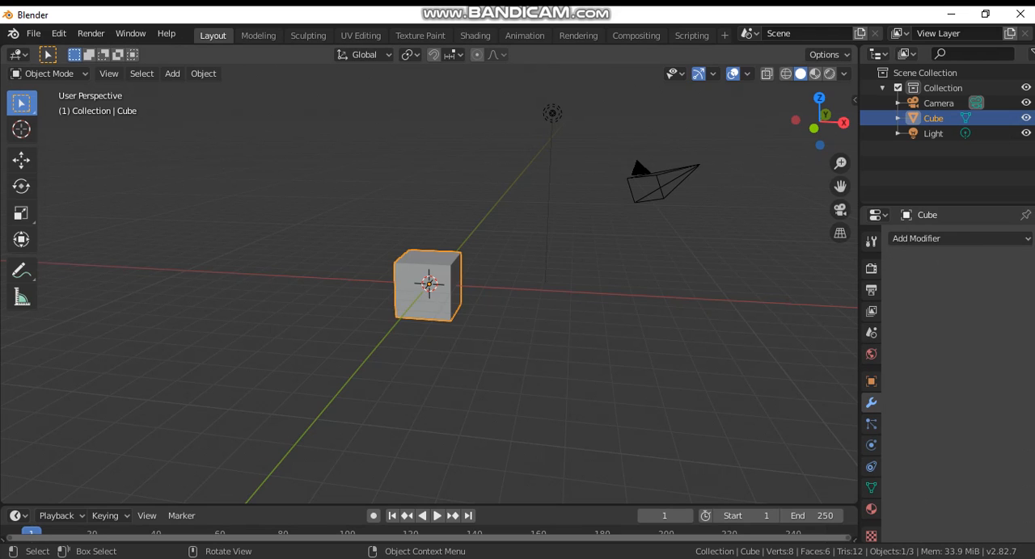